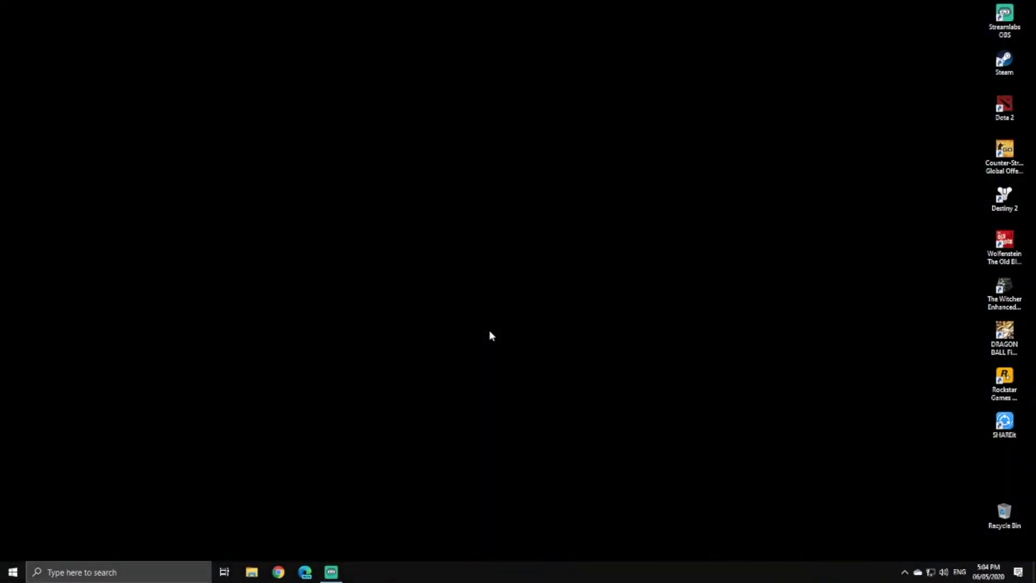
Launch Streamlabs OBS from its desktop icon.
{"action": "double_click", "coordinate": [1005, 23]}
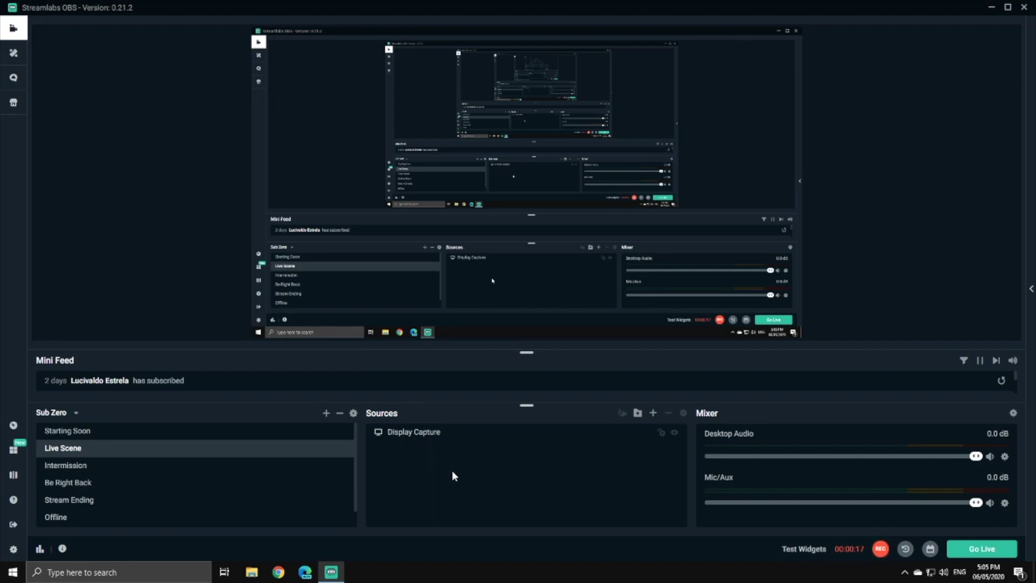
Add a Video Capture Device source to the Live Scene, naming it 'phone screen'.
{"action": "left_click", "coordinate": [653, 415]}
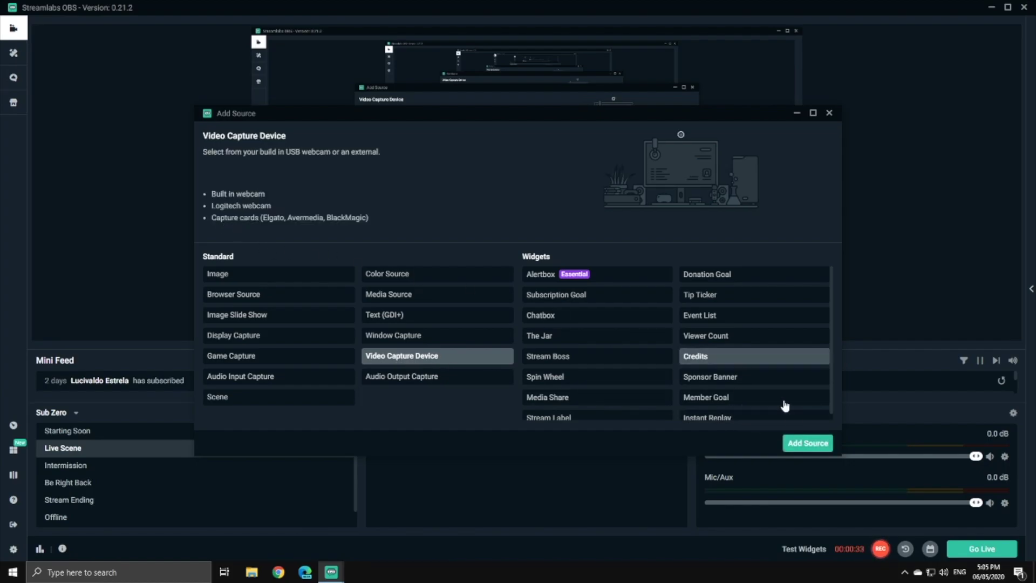
{"action": "left_click", "coordinate": [808, 444]}
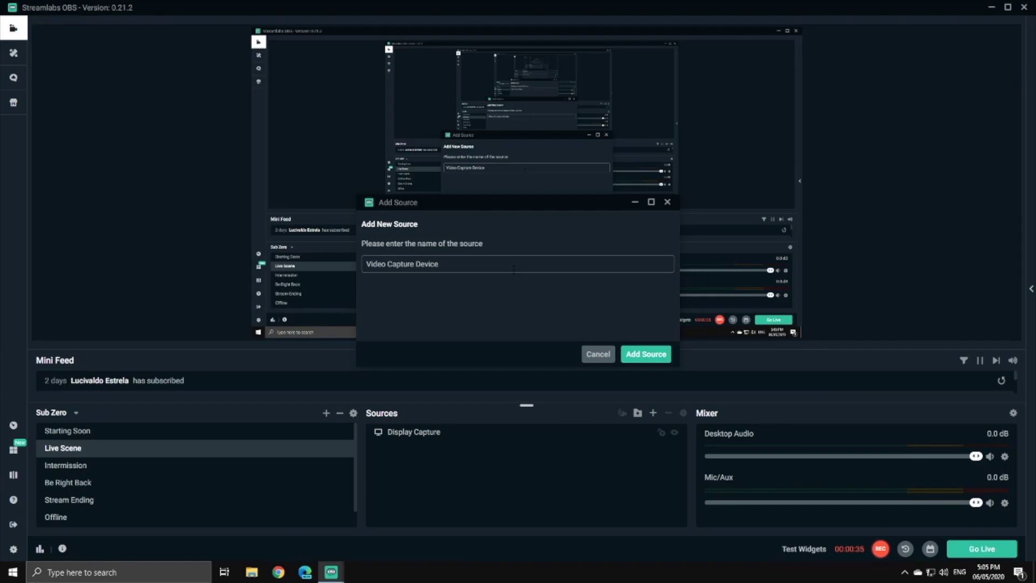
{"action": "type", "text": "p"}
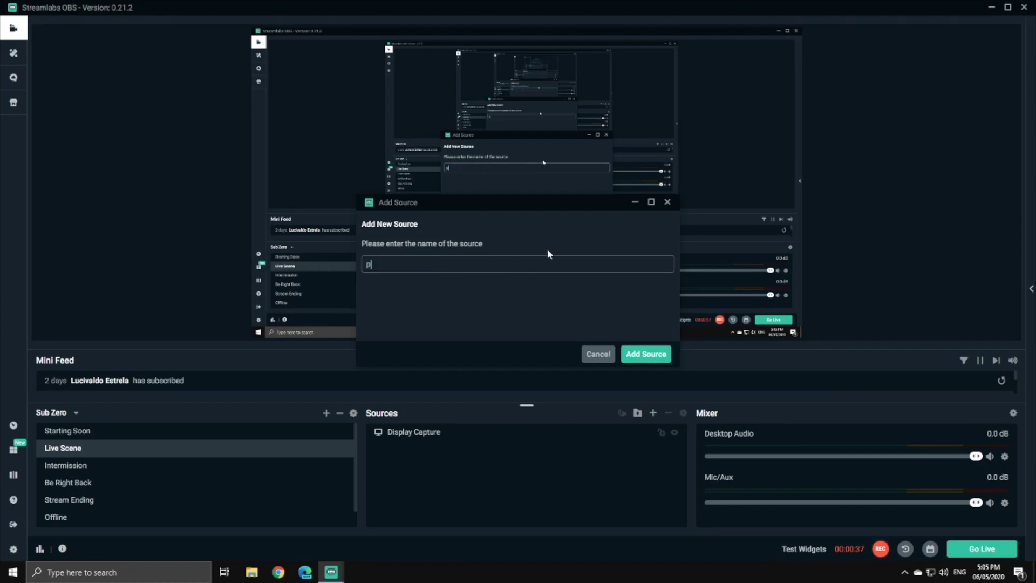
{"action": "type", "text": "hone sc"}
{"action": "type", "text": "reen"}
Set the phone screen source's device to the ezcap U3 capture card.
{"action": "left_click", "coordinate": [637, 355]}
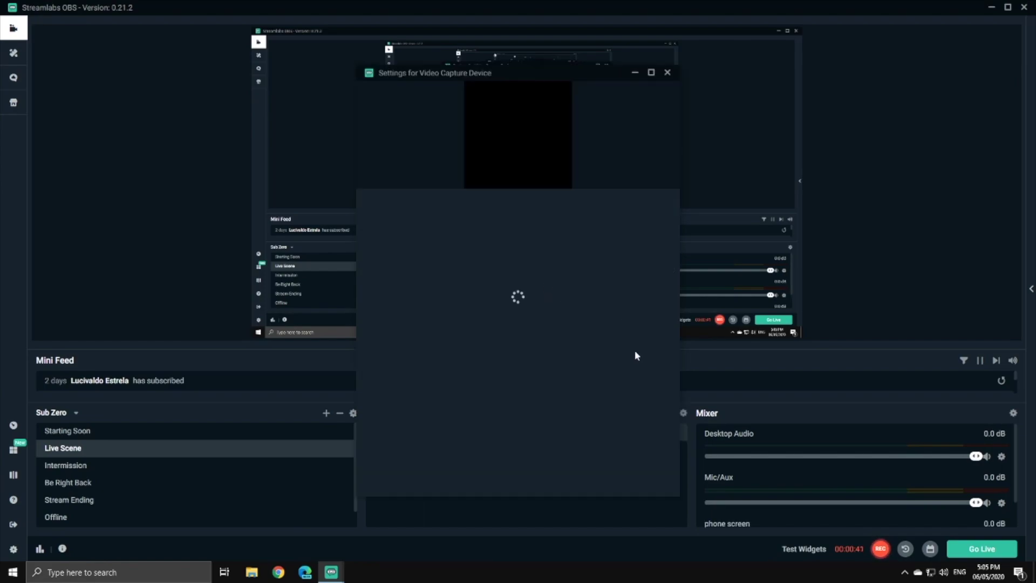
{"action": "left_click", "coordinate": [498, 207]}
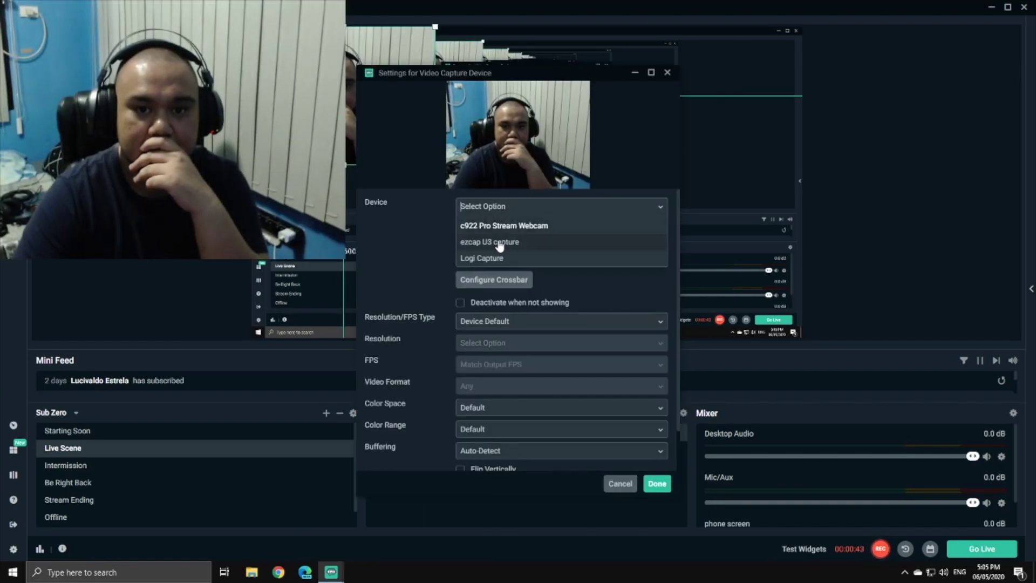
{"action": "left_click", "coordinate": [506, 226]}
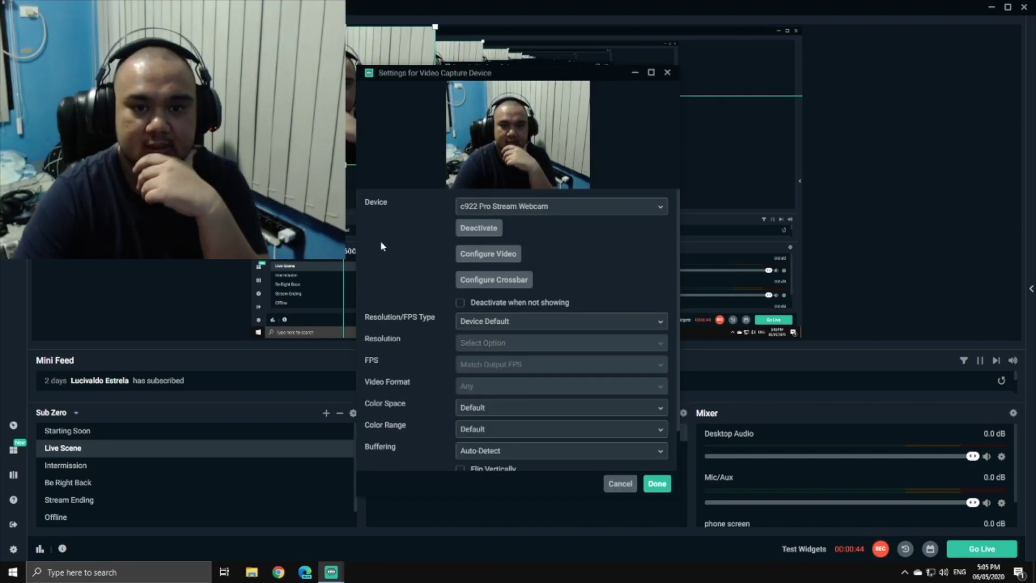
{"action": "left_click", "coordinate": [520, 213]}
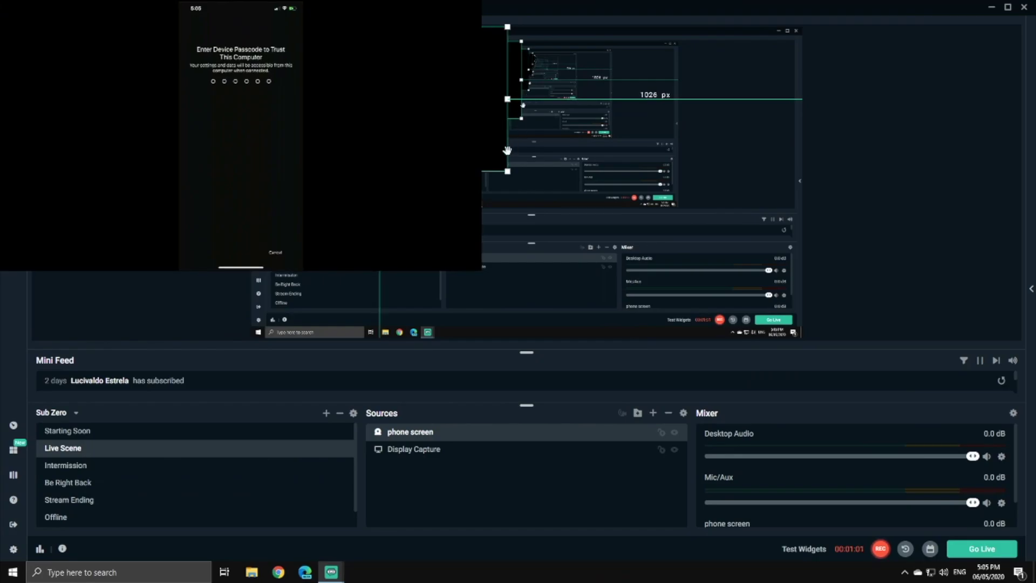
Shrink the phone screen source into a small top-left box.
{"action": "left_click_drag", "start_coordinate": [508, 172], "coordinate": [361, 90]}
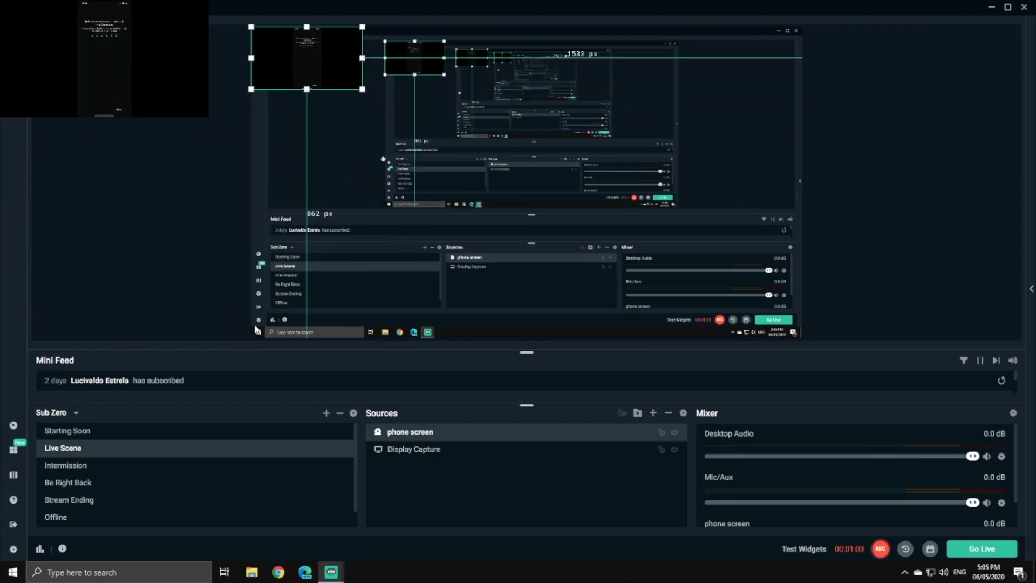
{"action": "mouse_move", "coordinate": [332, 572]}
{"action": "left_click", "coordinate": [395, 512]}
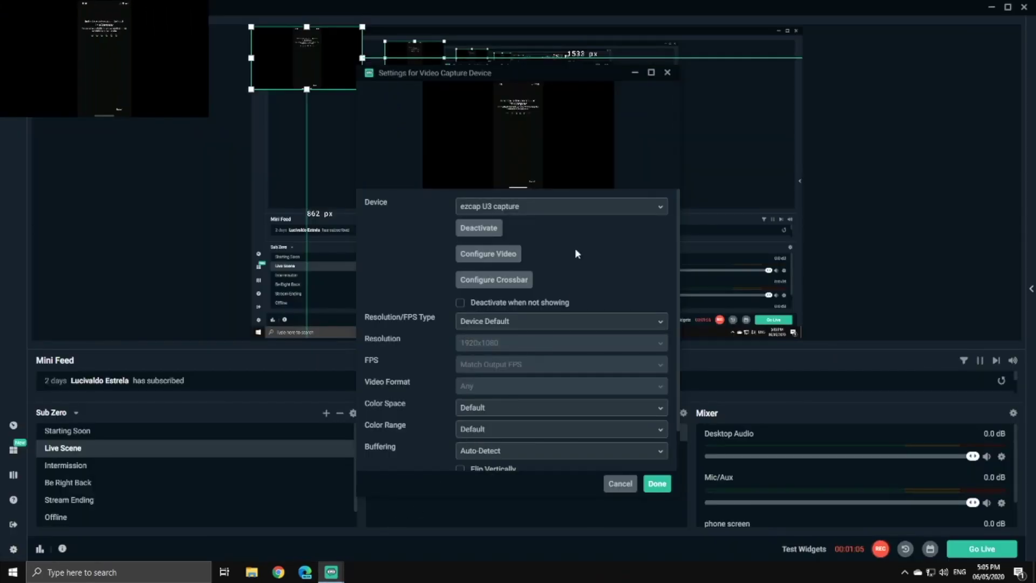
{"action": "left_click_drag", "start_coordinate": [559, 76], "coordinate": [763, 142]}
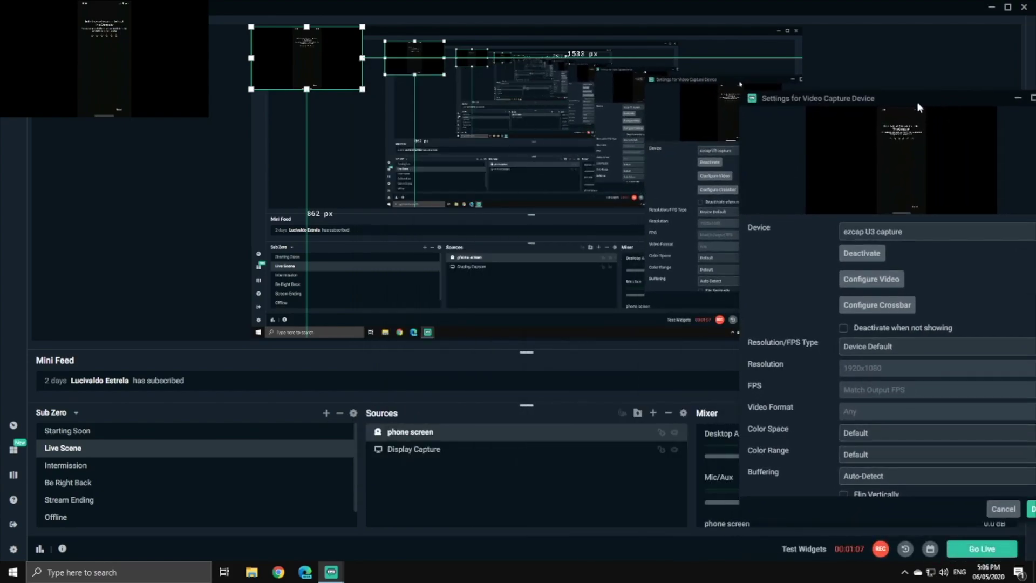
{"action": "left_click_drag", "start_coordinate": [763, 139], "coordinate": [557, 49]}
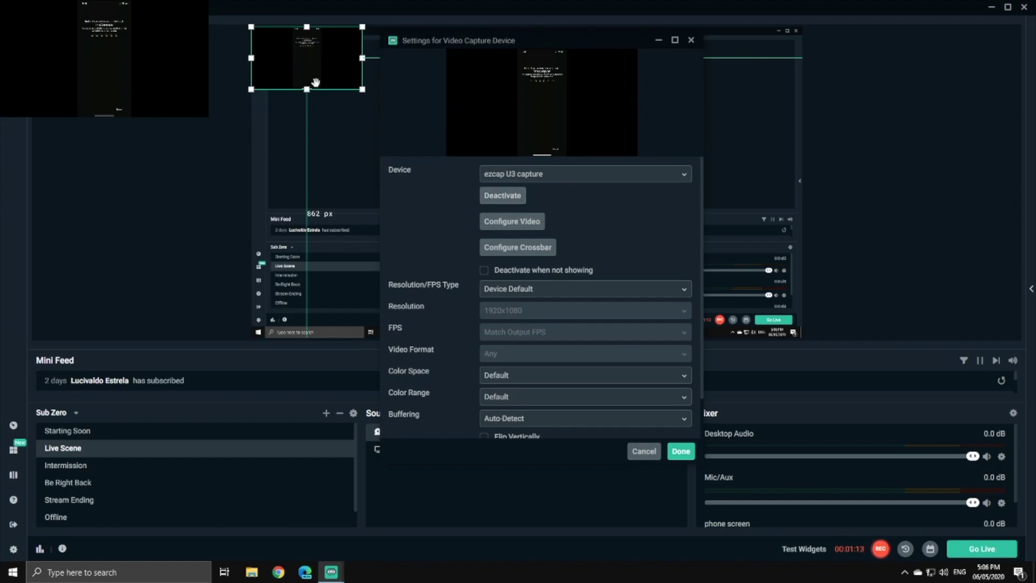
{"action": "scroll", "coordinate": [540, 243], "scroll_direction": "down", "scroll_amount": 2}
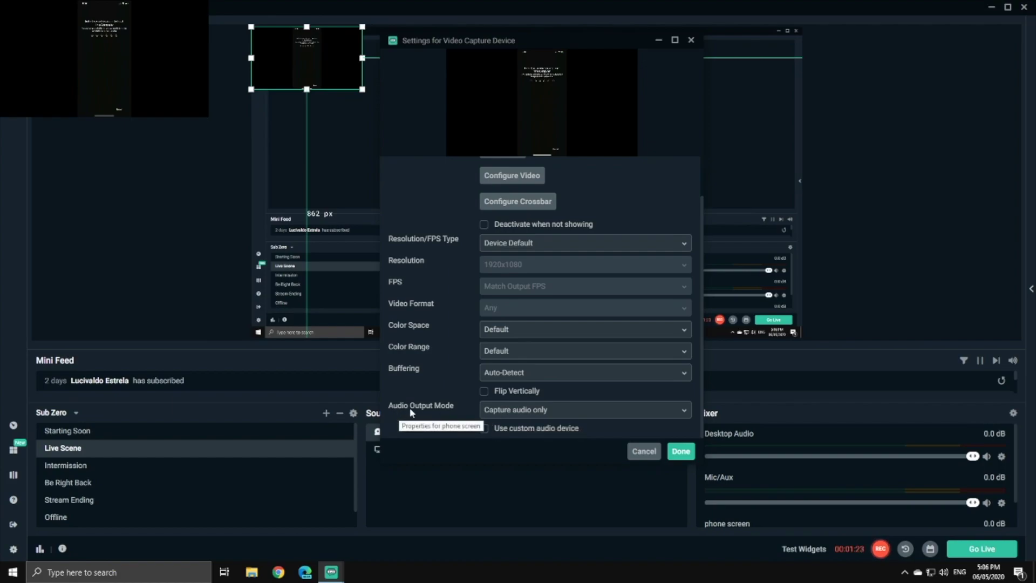
Give phone screen DirectSound audio output with the ezcap card as custom audio device.
{"action": "left_click", "coordinate": [554, 409]}
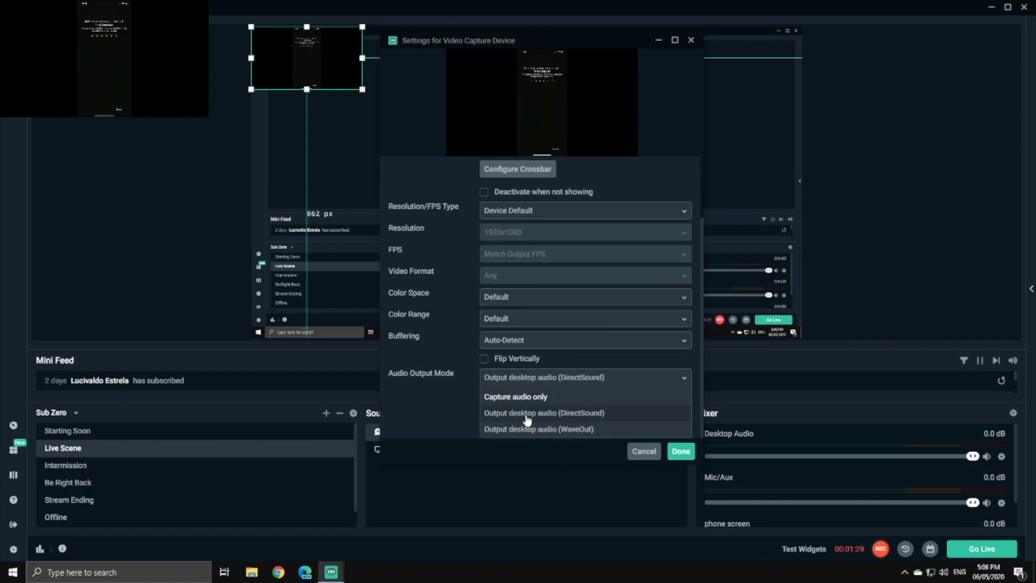
{"action": "left_click", "coordinate": [526, 414]}
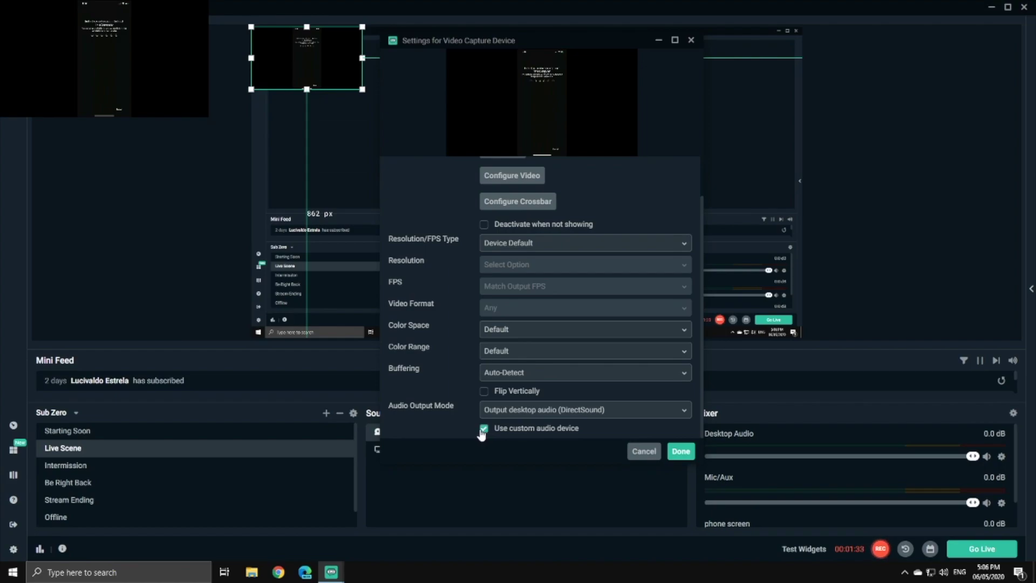
{"action": "left_click", "coordinate": [613, 434]}
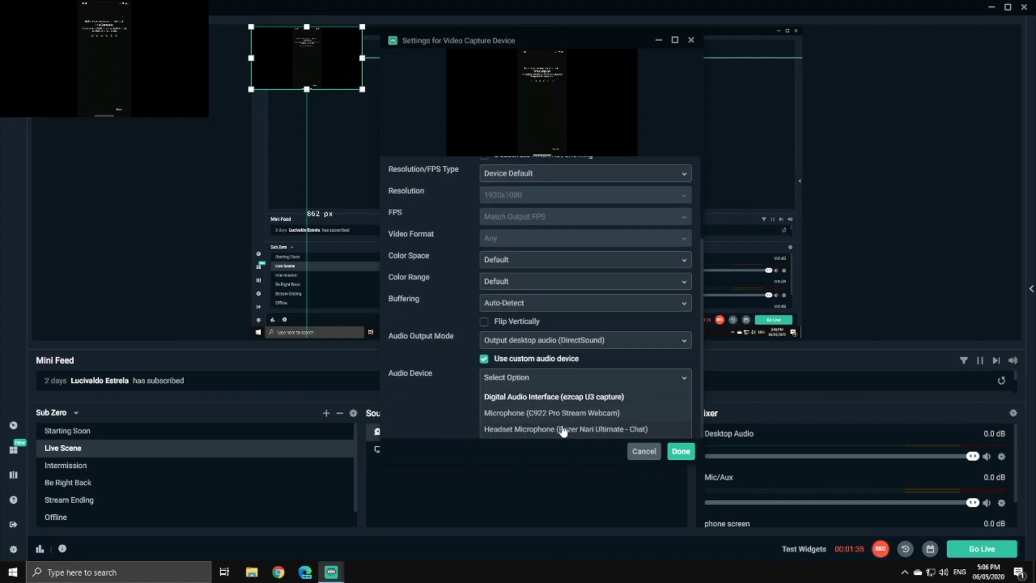
{"action": "left_click", "coordinate": [523, 398]}
{"action": "left_click", "coordinate": [683, 453]}
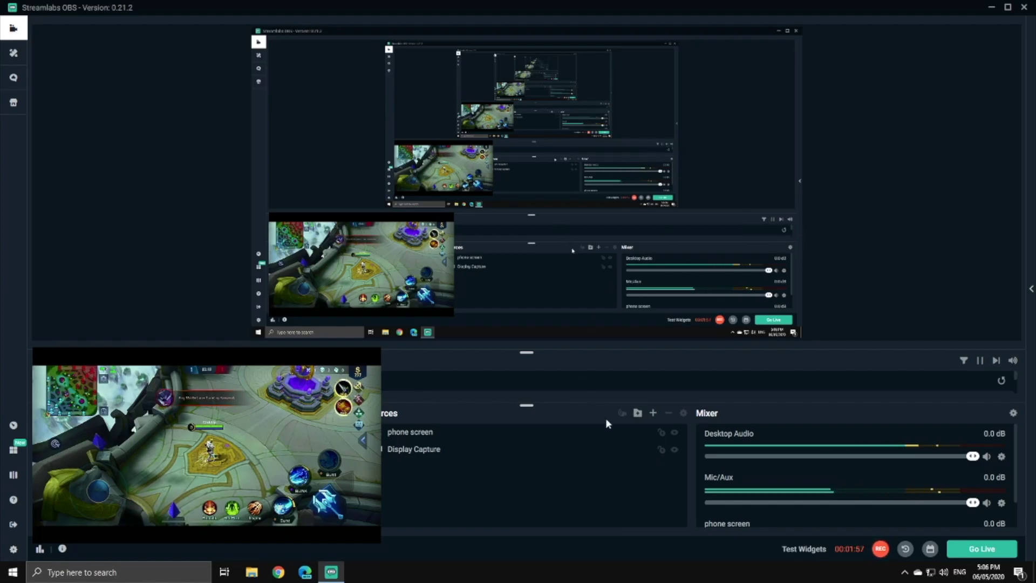
Create a new 'facecam' Video Capture Device source using the c922 Pro Stream Webcam.
{"action": "left_click", "coordinate": [654, 413]}
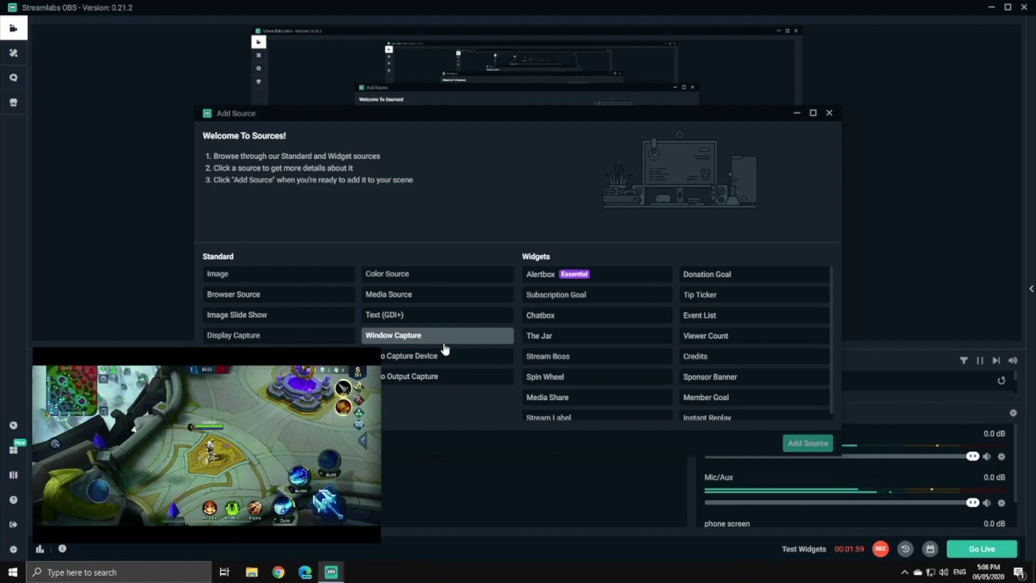
{"action": "left_click", "coordinate": [425, 356]}
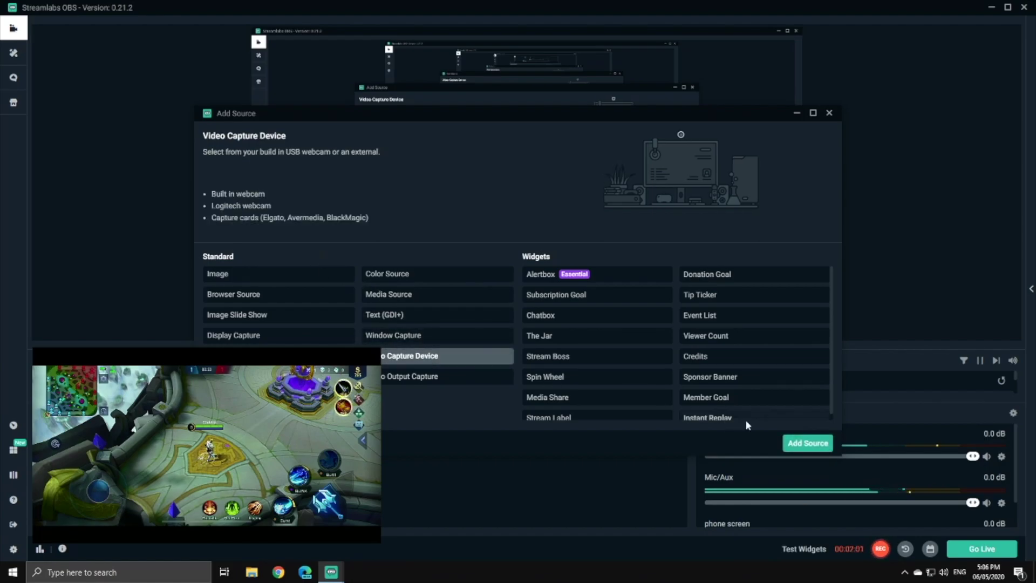
{"action": "left_click", "coordinate": [808, 443]}
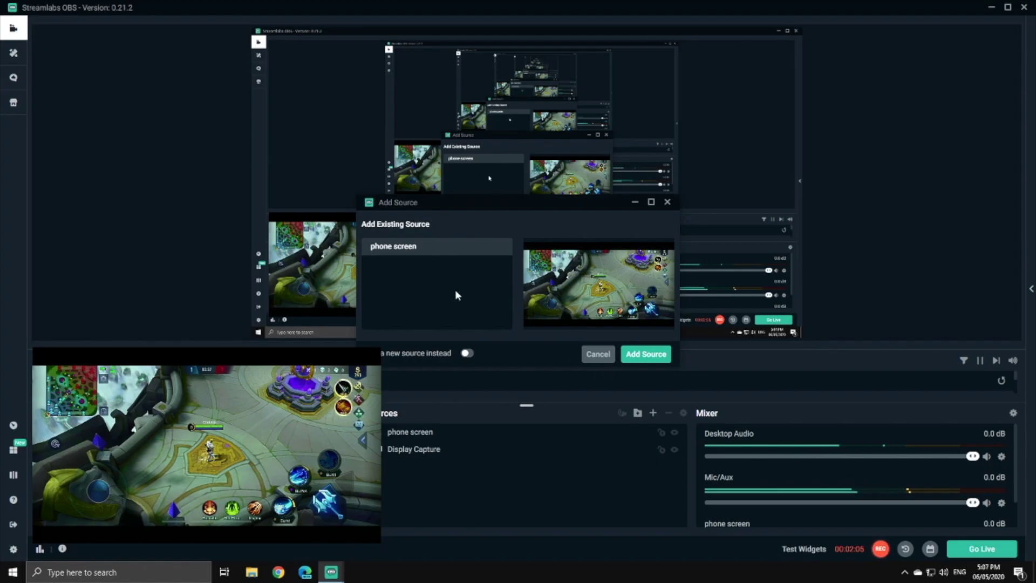
{"action": "left_click", "coordinate": [467, 355]}
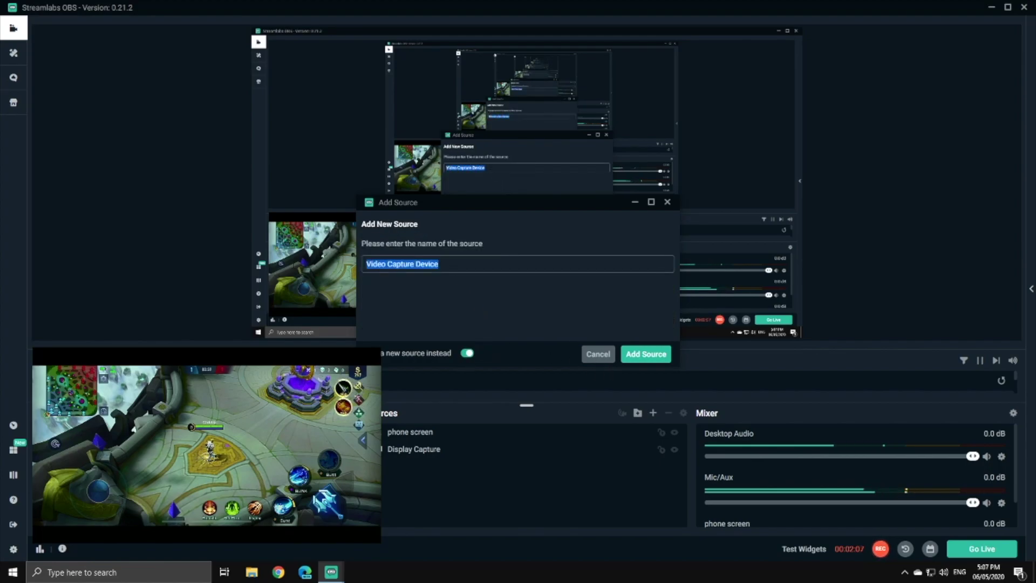
{"action": "type", "text": "fac"}
{"action": "key", "text": "BackSpace"}
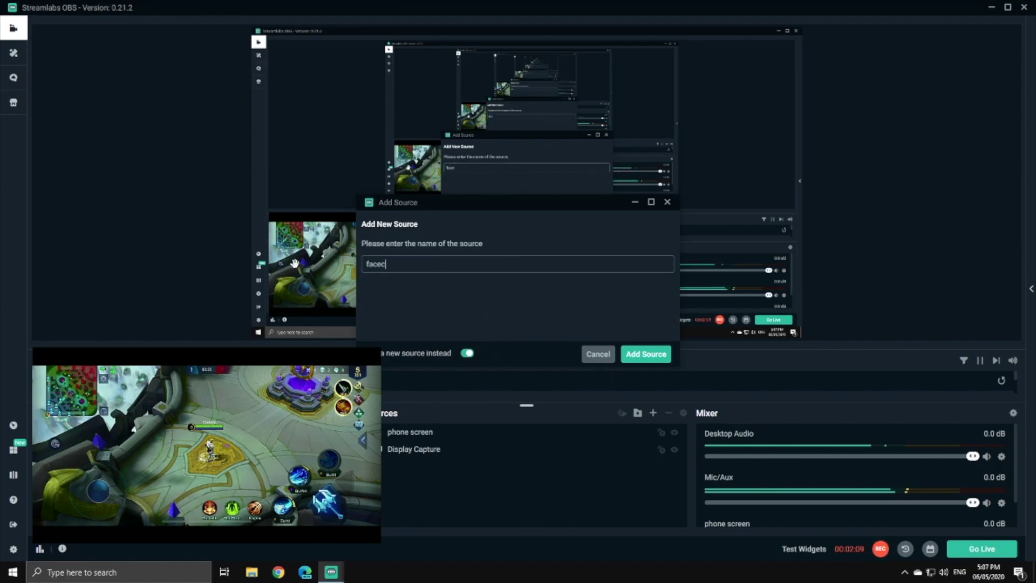
{"action": "type", "text": "cam"}
{"action": "left_click", "coordinate": [655, 354]}
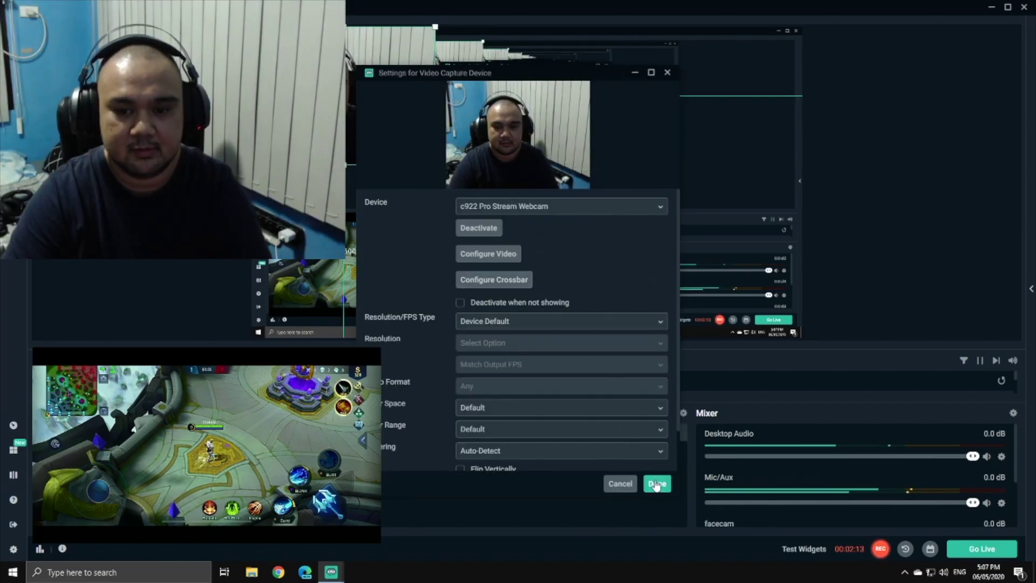
{"action": "left_click", "coordinate": [657, 483]}
Shrink the facecam to a left-middle box and layer phone screen below Display Capture.
{"action": "mouse_move", "coordinate": [380, 124]}
{"action": "left_mouse_down"}
{"action": "mouse_move", "coordinate": [345, 98]}
{"action": "mouse_move", "coordinate": [327, 184]}
{"action": "left_mouse_up"}
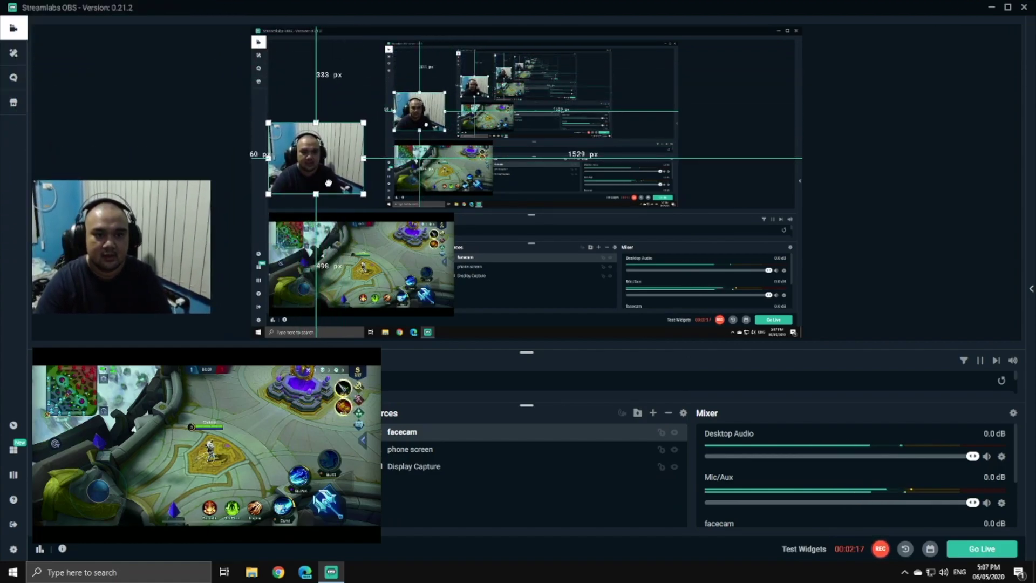
{"action": "left_click", "coordinate": [394, 266]}
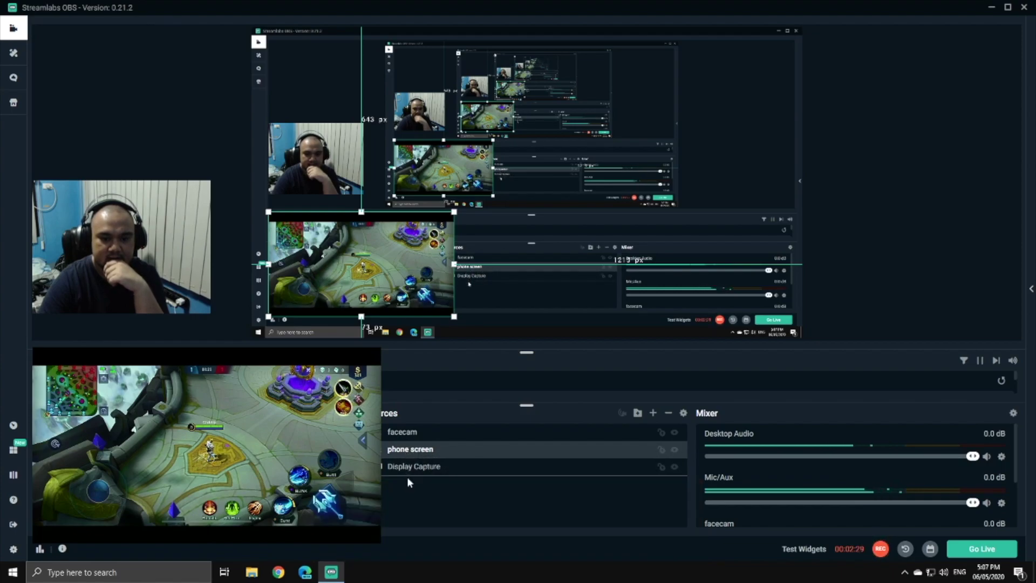
{"action": "left_click_drag", "start_coordinate": [407, 477], "coordinate": [407, 477]}
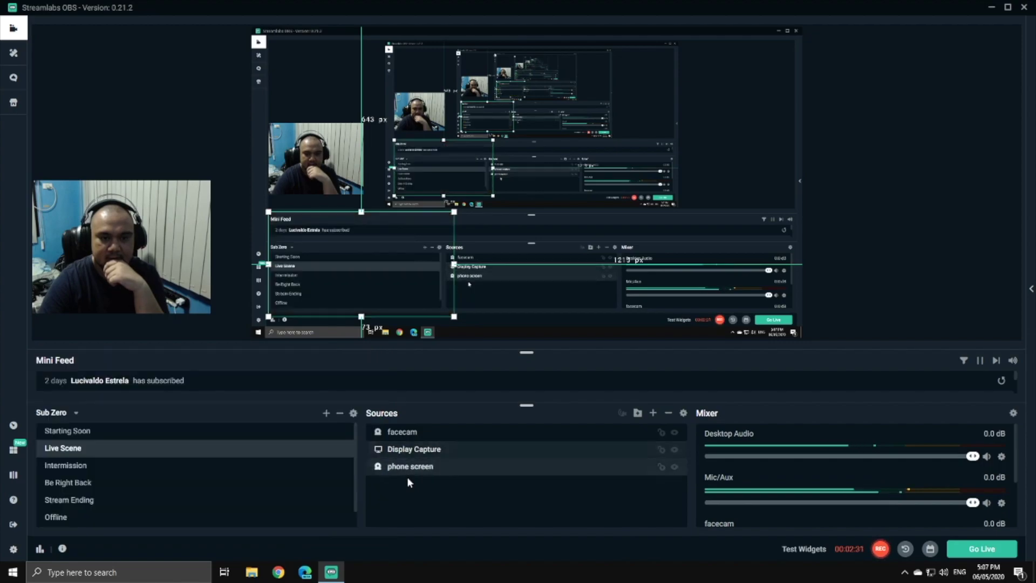
{"action": "left_click", "coordinate": [421, 454]}
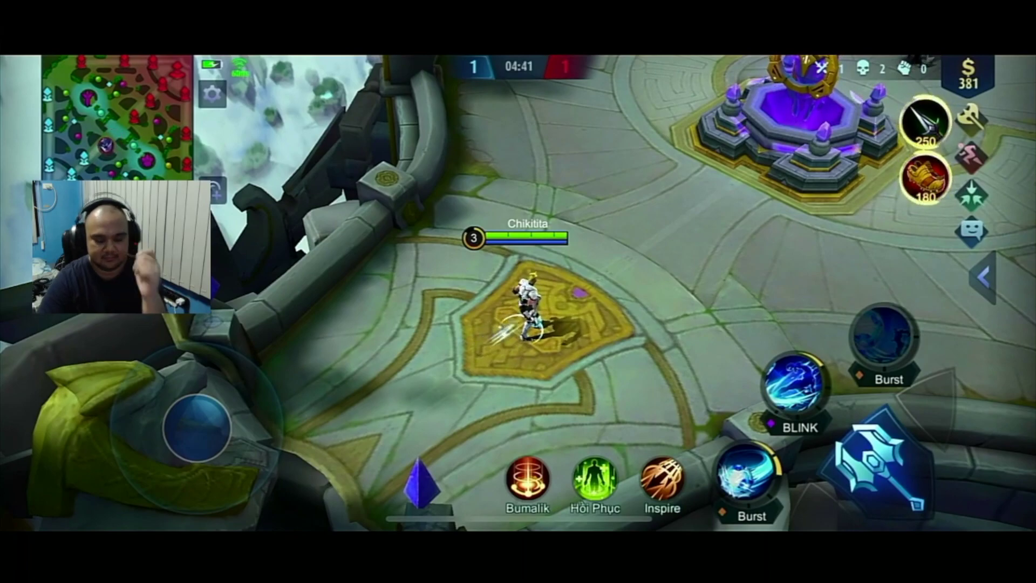
Test the layout in-game by running the hero right and buying the 180-gold item.
{"action": "mouse_move", "coordinate": [197, 427]}
{"action": "left_mouse_down"}
{"action": "mouse_move", "coordinate": [245, 434]}
{"action": "mouse_move", "coordinate": [236, 399]}
{"action": "left_mouse_up"}
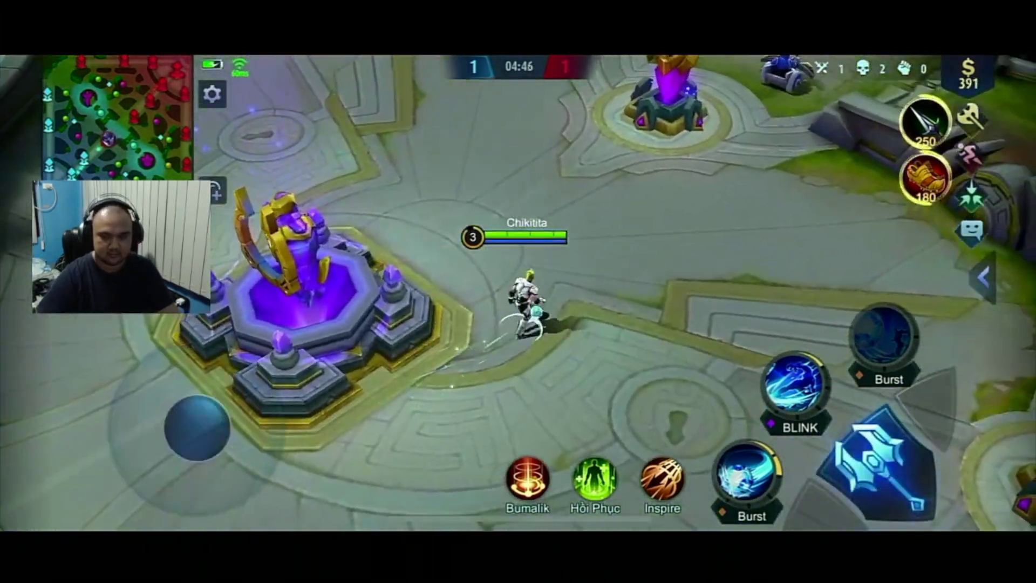
{"action": "left_click", "coordinate": [926, 174]}
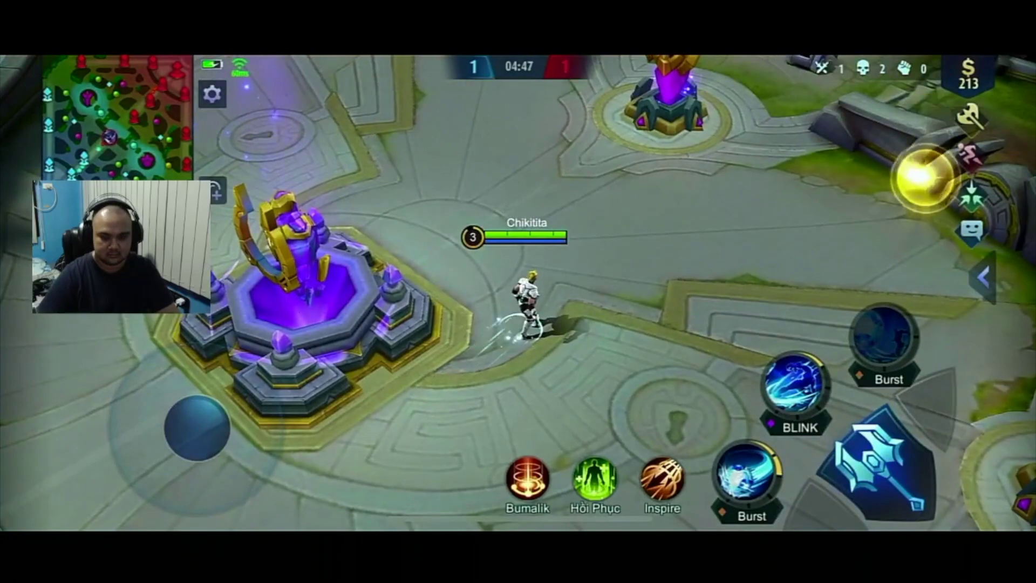